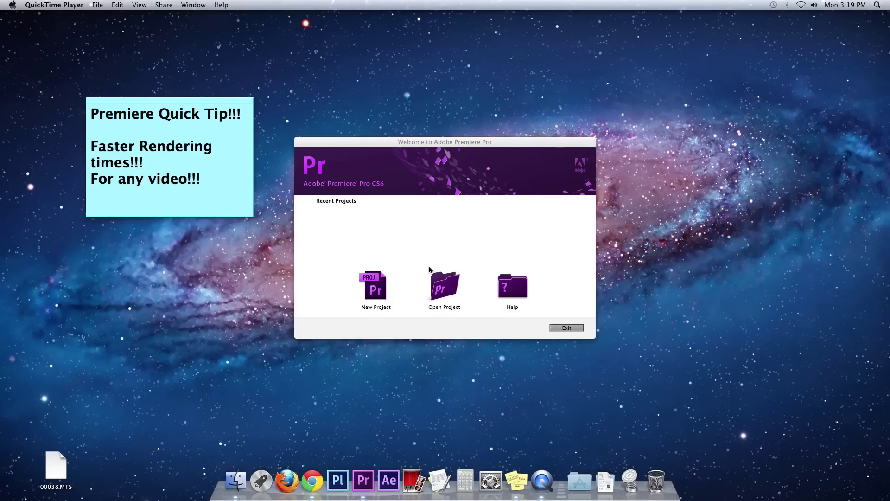
Step: Start a new project from the Welcome screen and confirm its name
{"action": "left_click", "coordinate": [384, 288]}
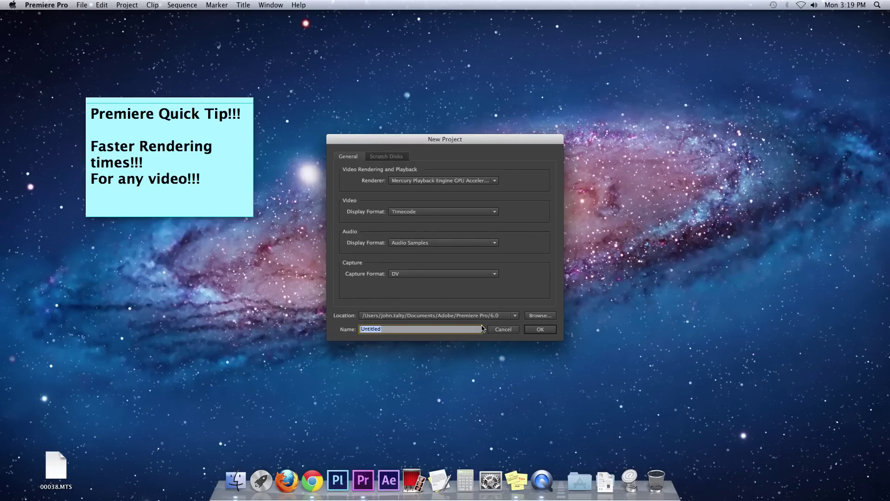
{"action": "type", "text": "Render"}
{"action": "key", "text": "Return"}
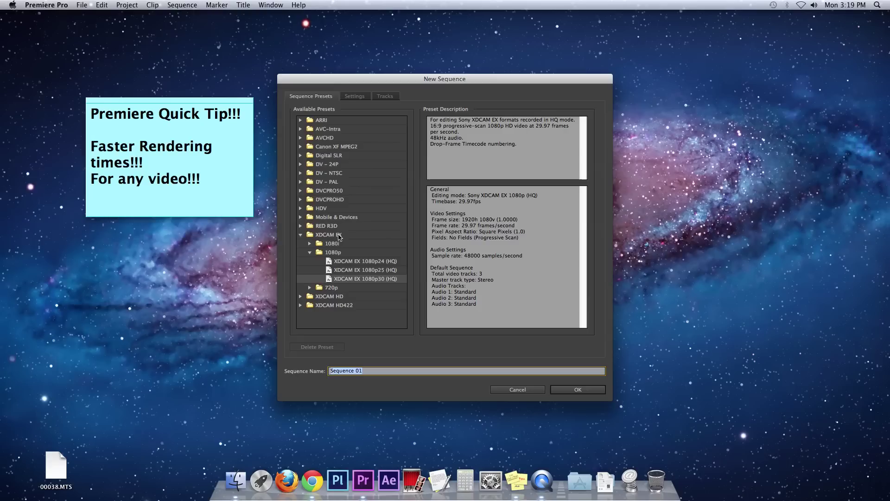
Step: Build Sequence 01 from the XDCAM EX 1080p30 (HQ) preset under XDCAM EX > 1080p
{"action": "left_click", "coordinate": [300, 235]}
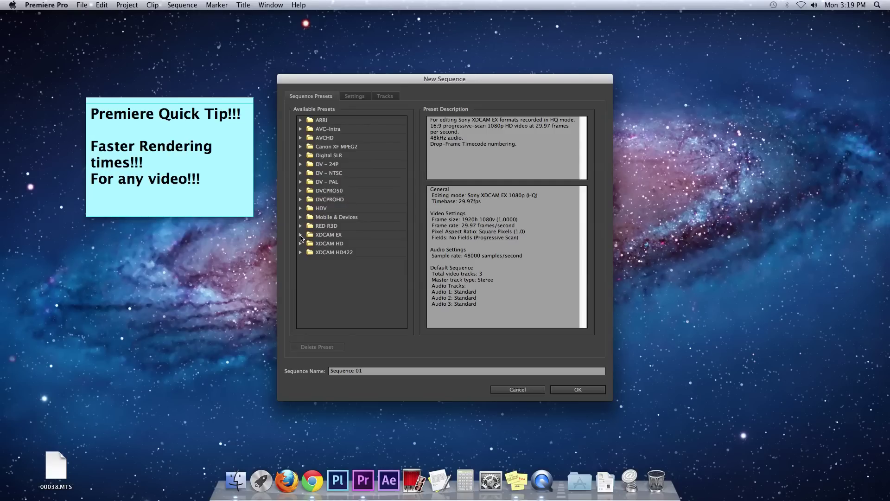
{"action": "left_click", "coordinate": [301, 237]}
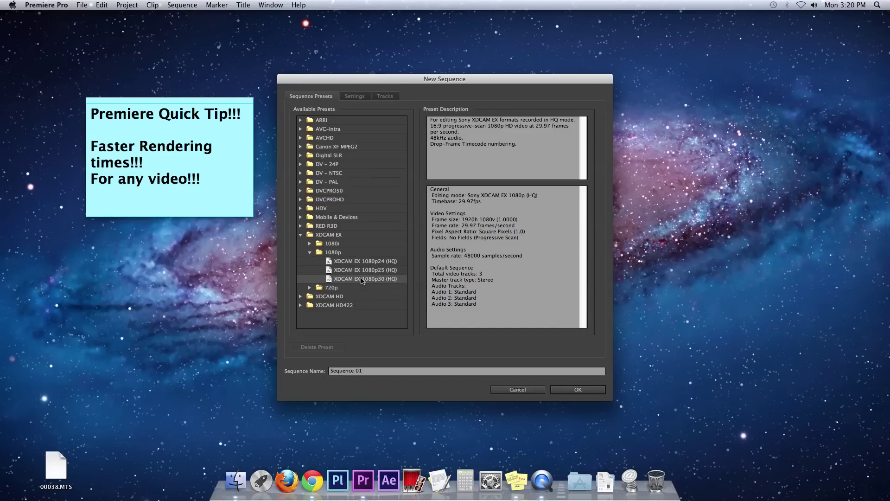
{"action": "double_click", "coordinate": [362, 280]}
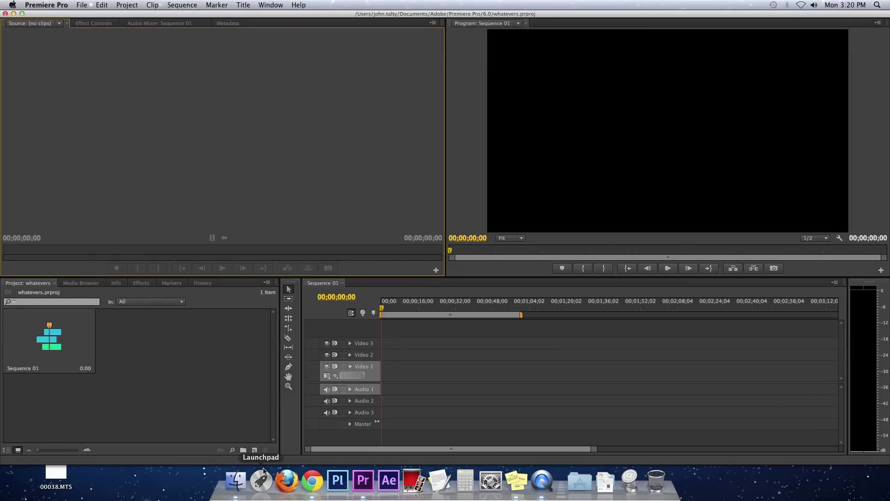
Step: Import 00038.MTS from the Desktop and drop it onto Video 1 in Sequence 01
{"action": "left_click", "coordinate": [243, 475]}
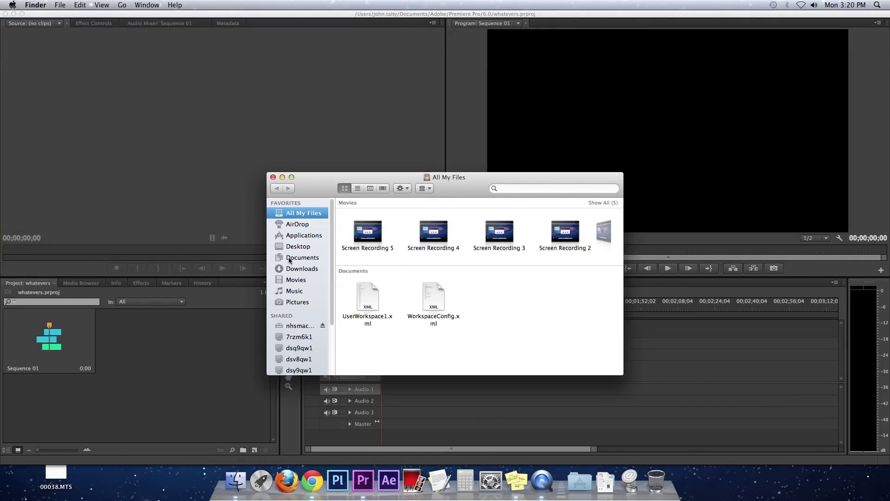
{"action": "left_click", "coordinate": [299, 246]}
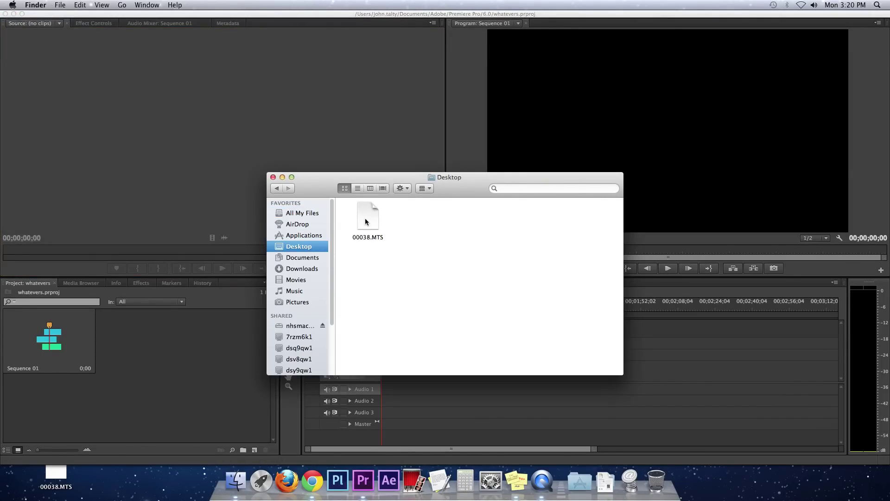
{"action": "left_click_drag", "start_coordinate": [366, 221], "coordinate": [205, 346]}
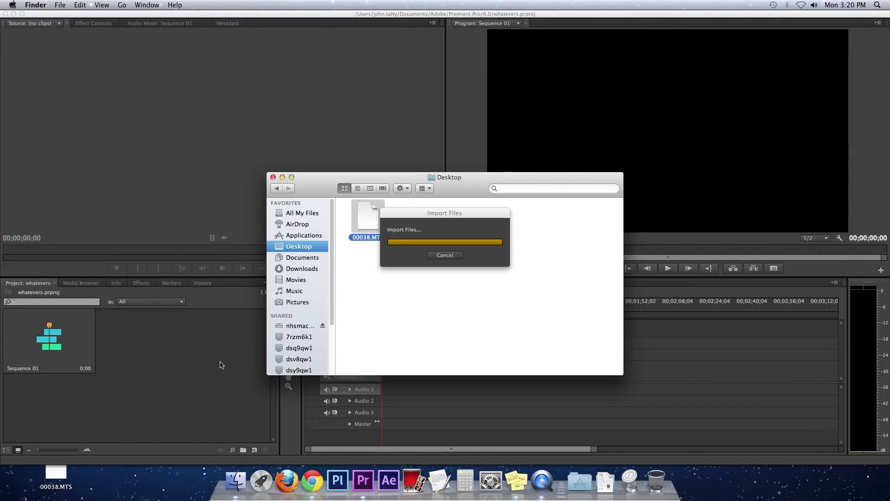
{"action": "left_click", "coordinate": [224, 376]}
{"action": "left_click_drag", "start_coordinate": [147, 354], "coordinate": [374, 378]}
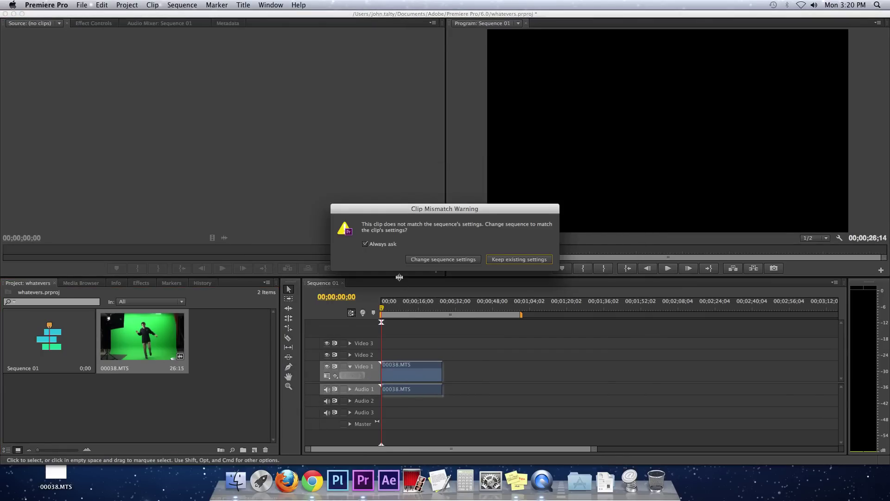
Step: Keep the existing sequence settings, then play the clip briefly from about five seconds
{"action": "left_click", "coordinate": [505, 259]}
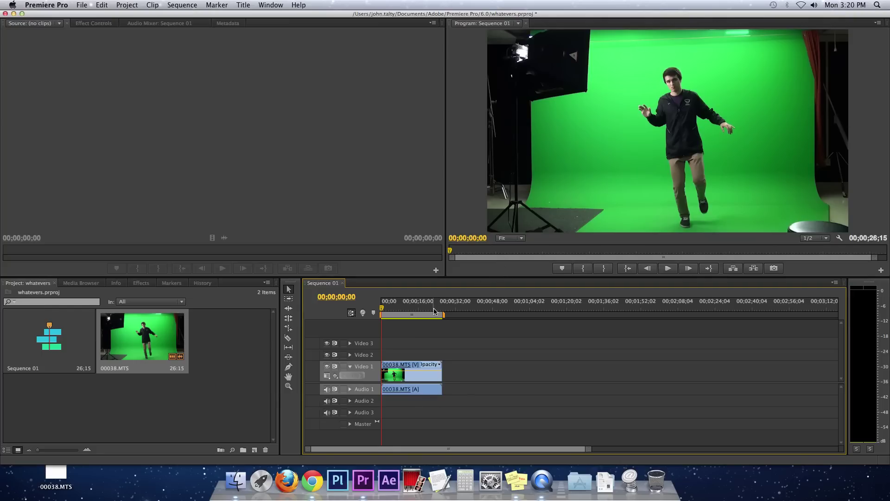
{"action": "left_click_drag", "start_coordinate": [388, 310], "coordinate": [395, 310]}
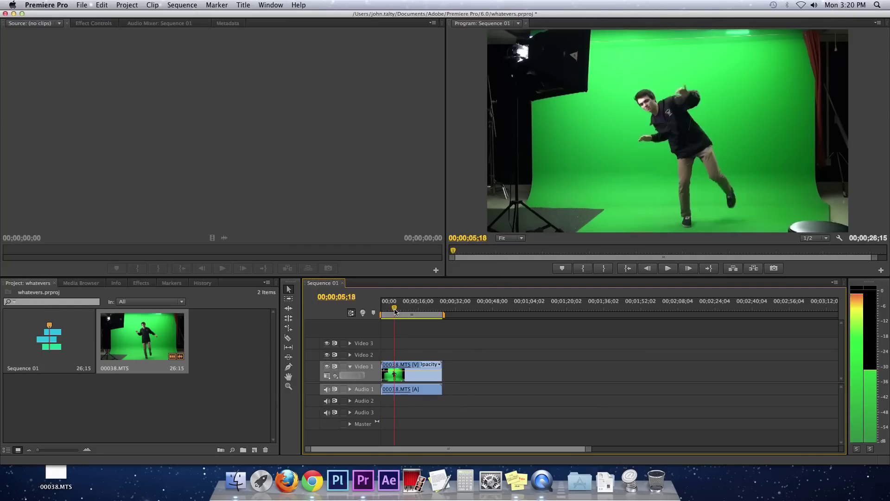
{"action": "key", "text": "space"}
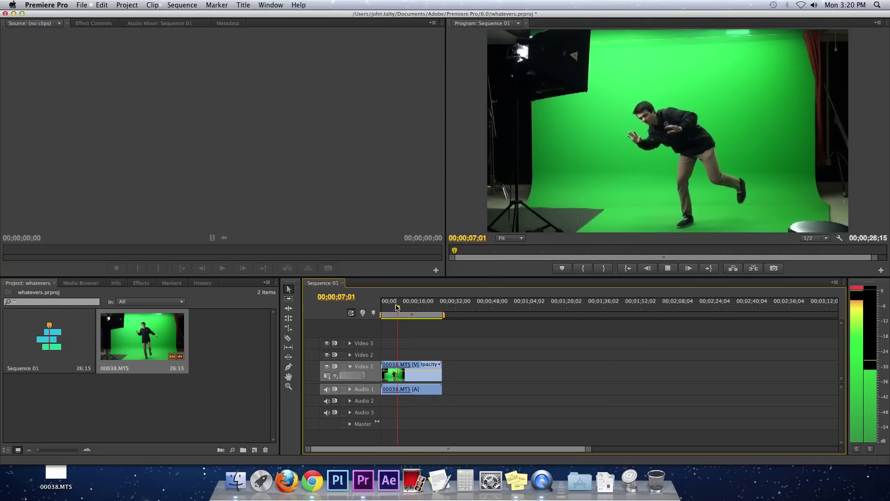
{"action": "key", "text": "space"}
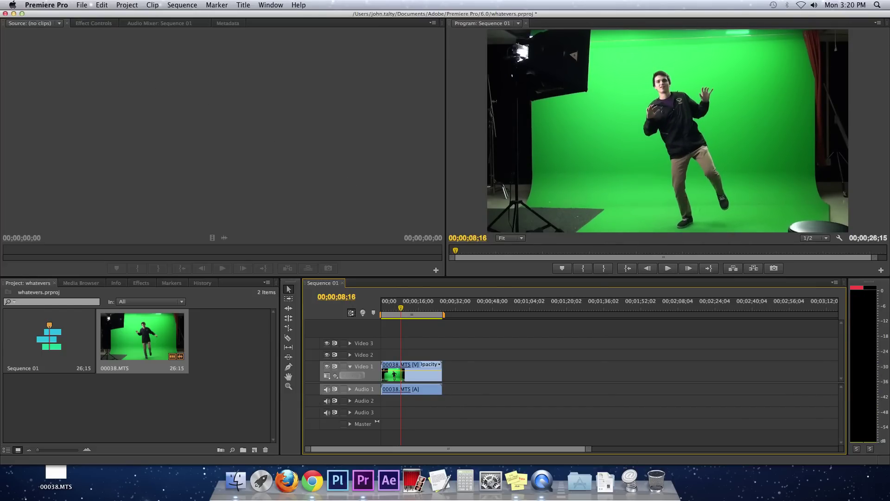
{"action": "left_click", "coordinate": [84, 7]}
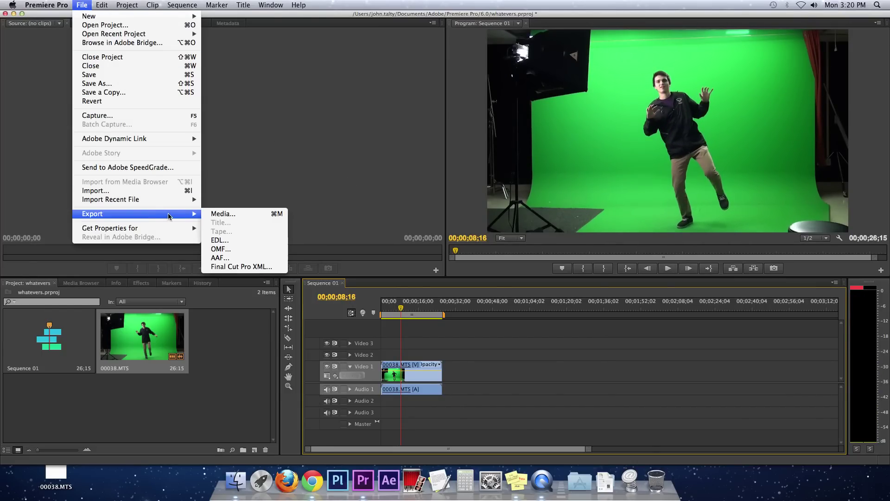
Step: Export as H.264 with YouTube HD 720p 29.97, maximum render quality and previews
{"action": "left_click", "coordinate": [210, 218]}
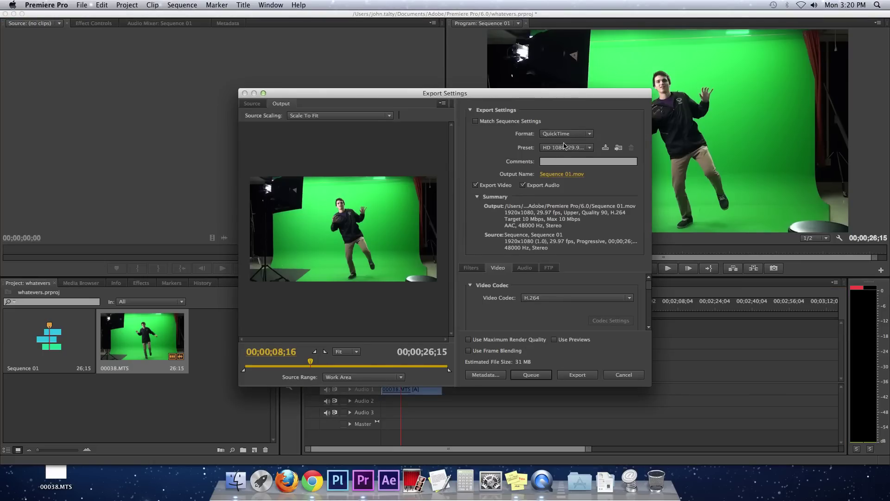
{"action": "left_click", "coordinate": [568, 133]}
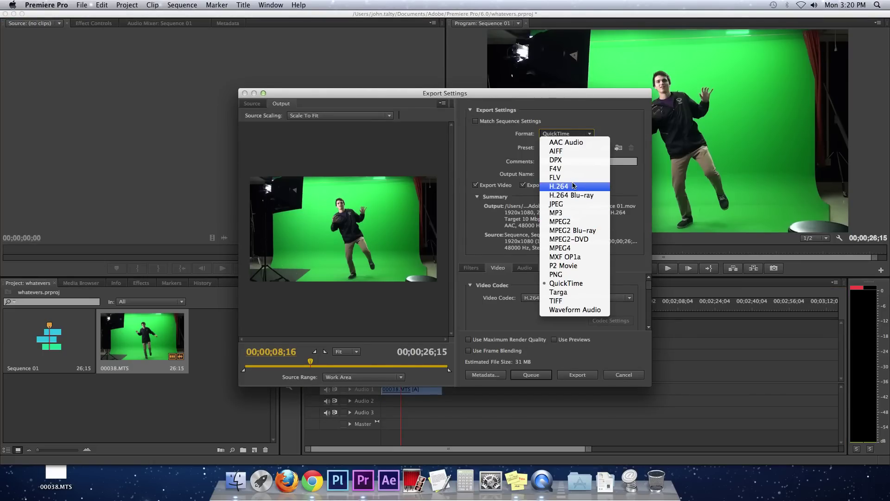
{"action": "key", "text": "Escape"}
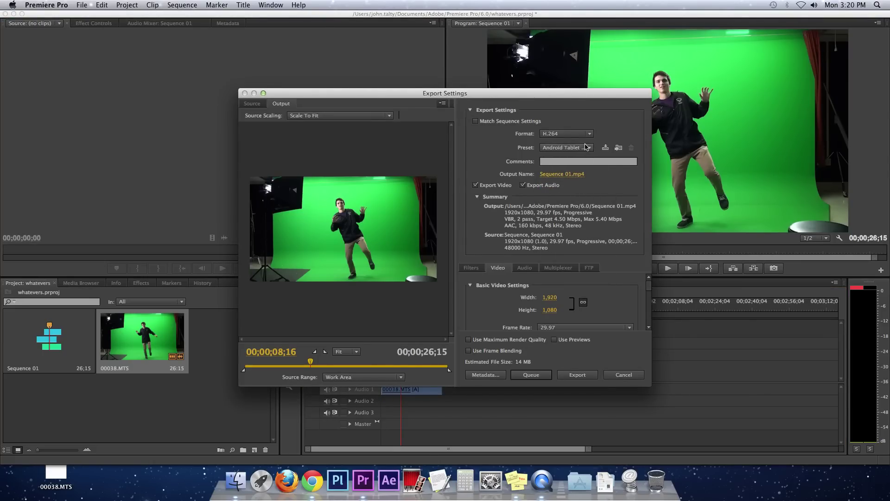
{"action": "left_click", "coordinate": [586, 148]}
{"action": "scroll", "coordinate": [626, 322], "scroll_direction": "down", "scroll_amount": 5}
{"action": "scroll", "coordinate": [647, 363], "scroll_direction": "down", "scroll_amount": 10}
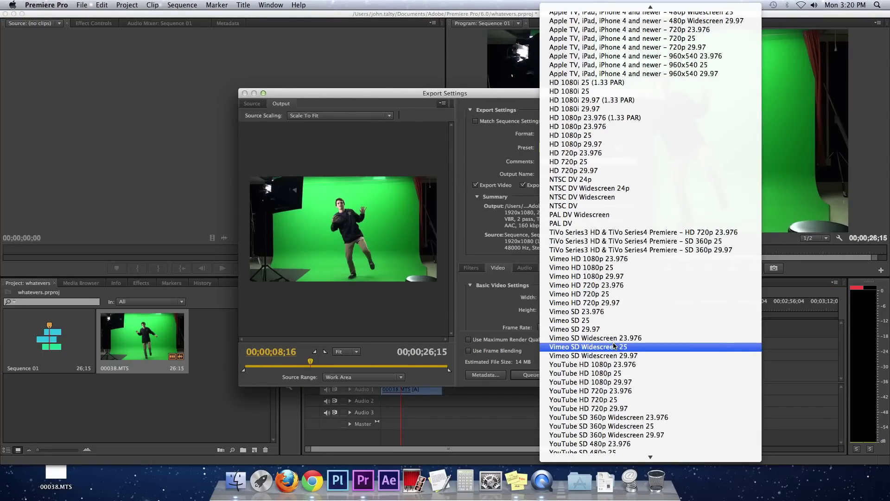
{"action": "scroll", "coordinate": [669, 383], "scroll_direction": "down", "scroll_amount": 3}
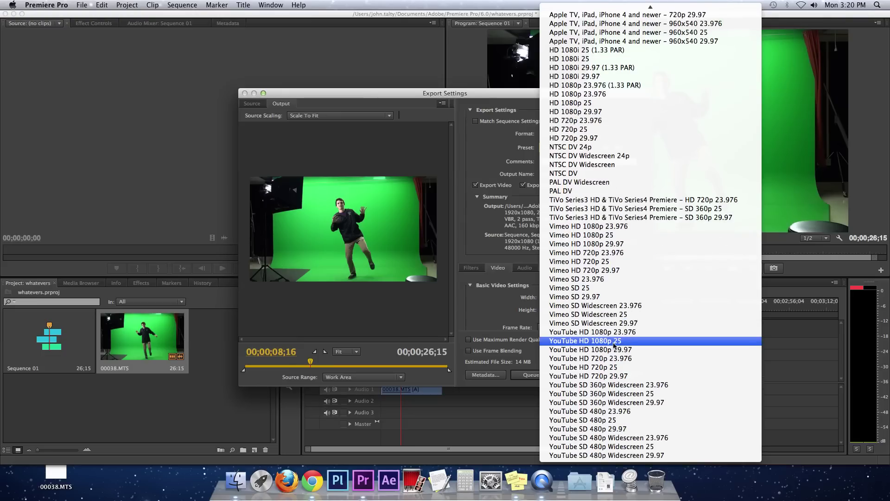
{"action": "left_click", "coordinate": [633, 376]}
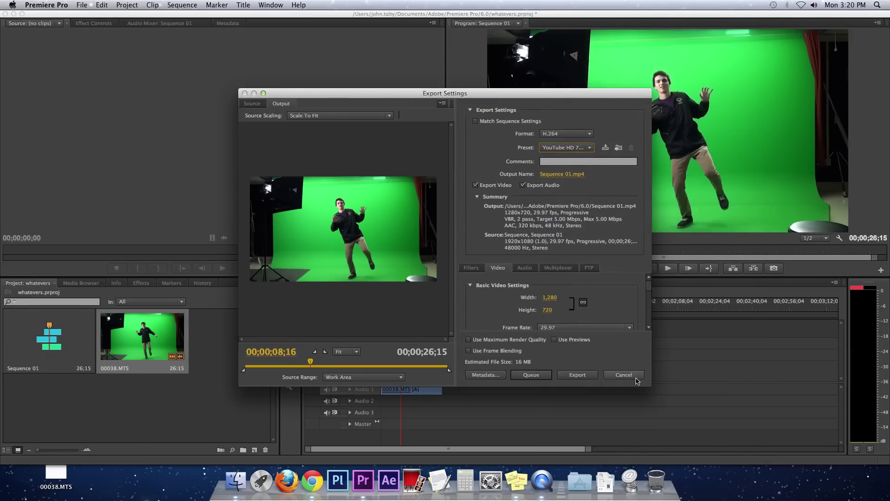
{"action": "left_click", "coordinate": [506, 340]}
{"action": "left_click", "coordinate": [566, 341]}
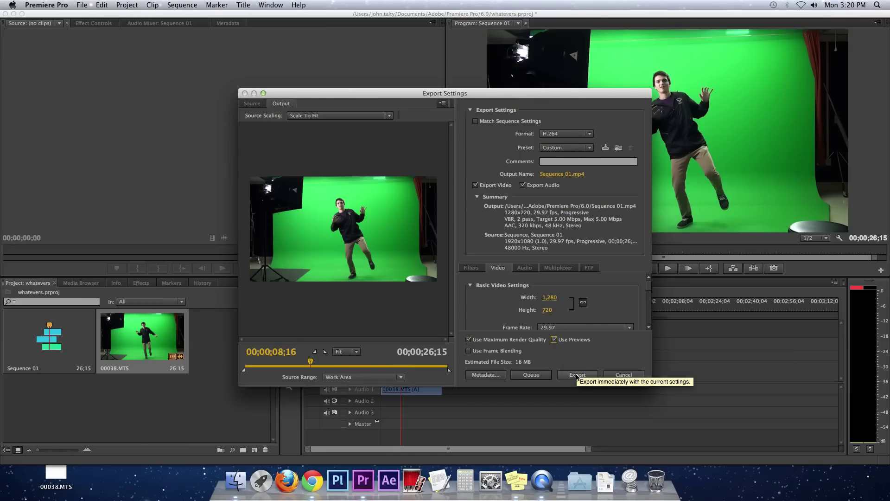
{"action": "left_click", "coordinate": [578, 376]}
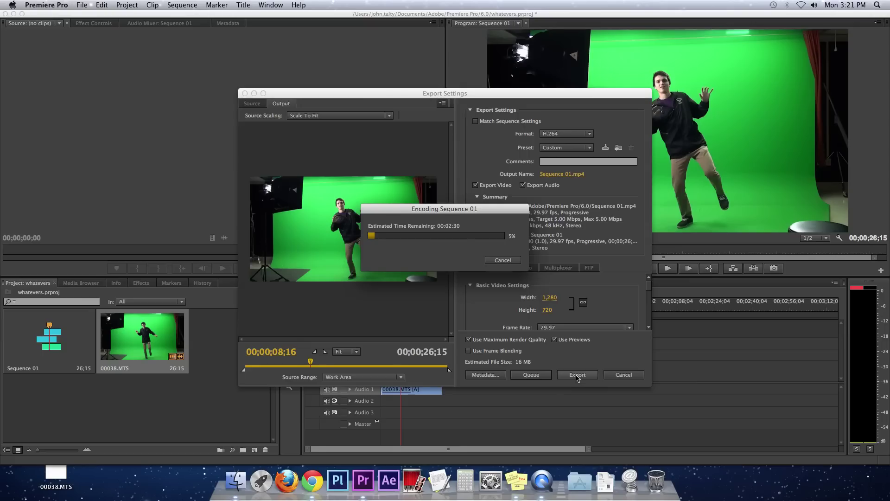
{"action": "left_click", "coordinate": [502, 259]}
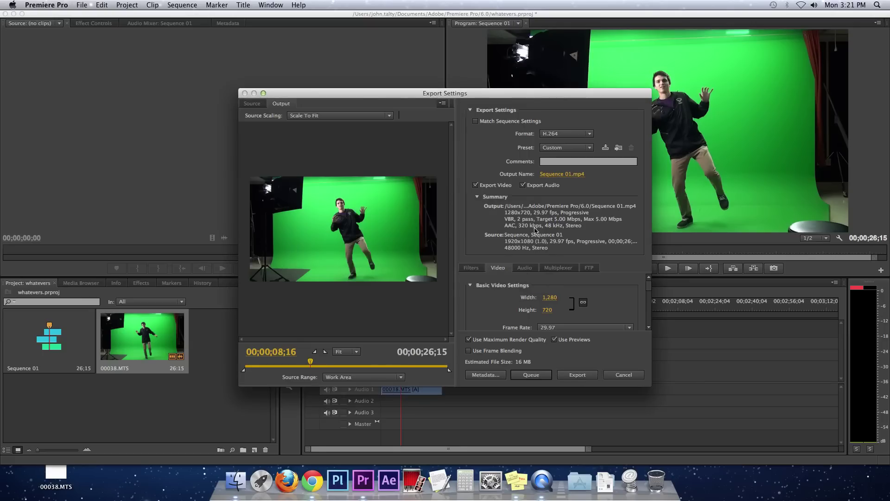
Step: Change export to MPEG2, HDTV 720p 29.97 High Quality, with maximum render quality and previews
{"action": "left_click", "coordinate": [569, 133]}
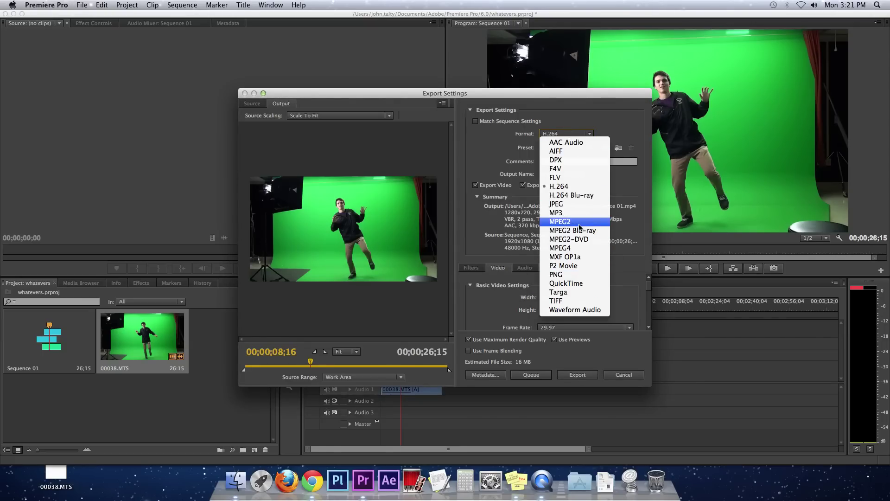
{"action": "key", "text": "Escape"}
{"action": "left_click", "coordinate": [550, 148]}
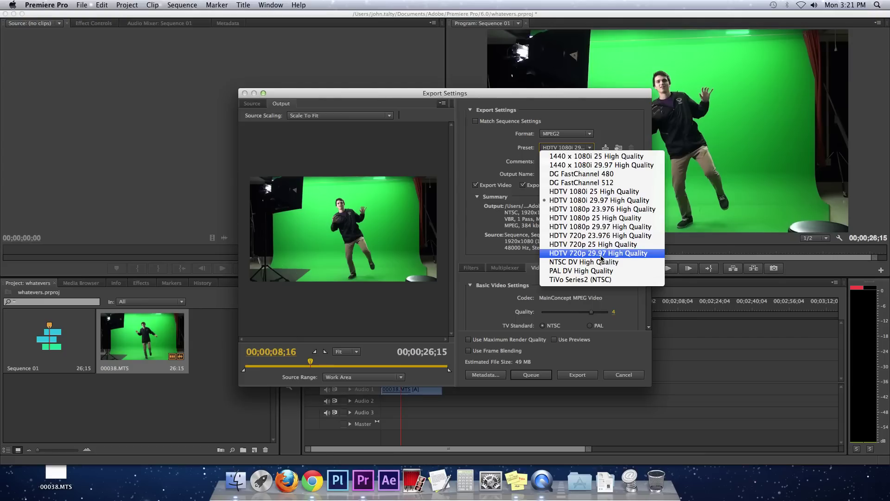
{"action": "left_click", "coordinate": [601, 253]}
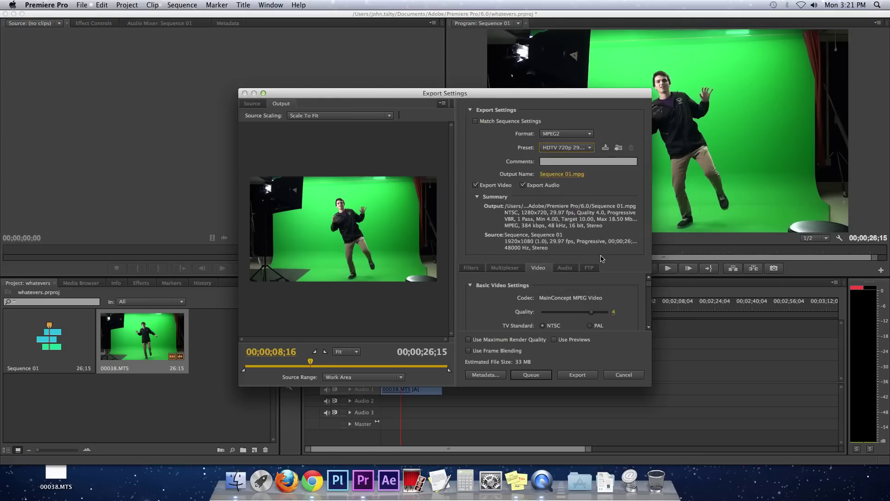
{"action": "left_click", "coordinate": [508, 340]}
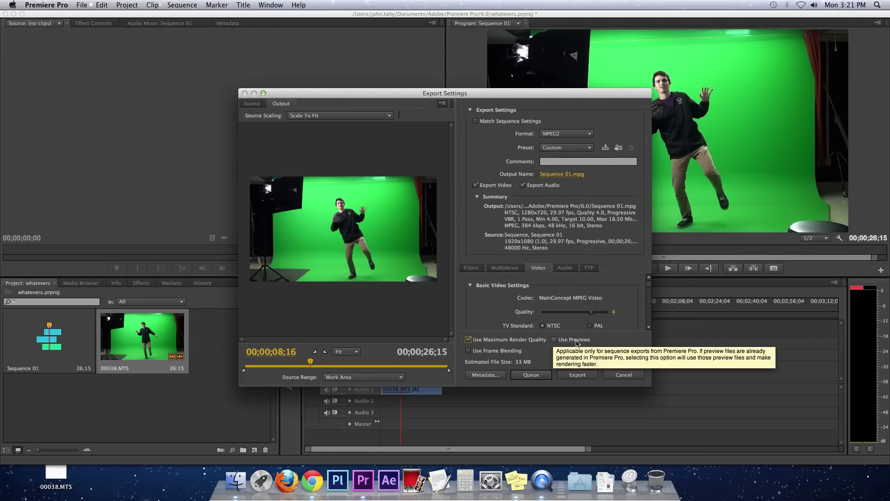
{"action": "left_click", "coordinate": [555, 339]}
Step: Begin encoding Sequence 01 as a 1280x720 MPEG2 file
{"action": "left_click", "coordinate": [577, 376]}
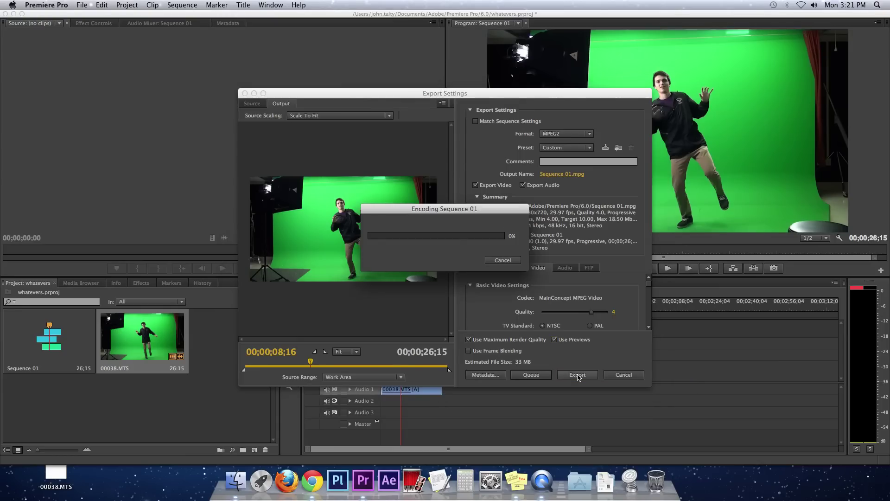